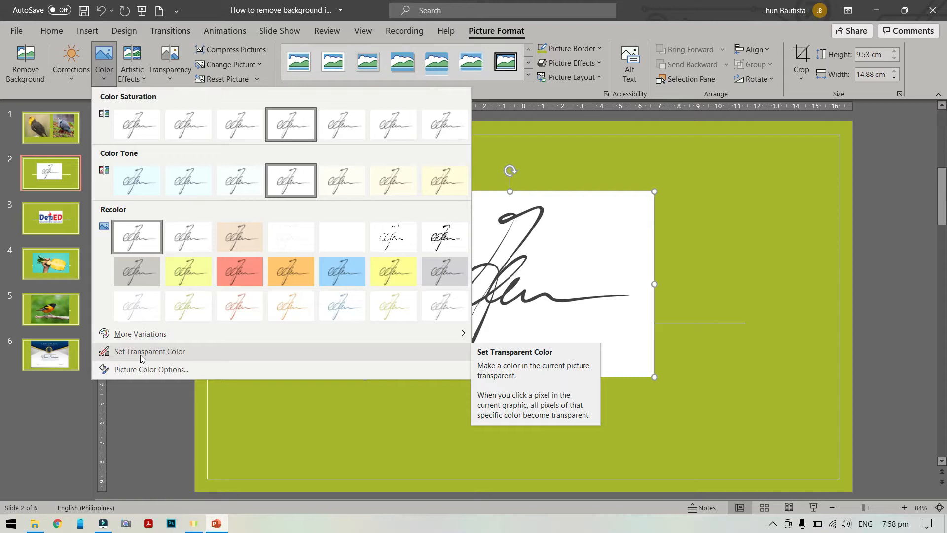
# Step: Make the white background of the signature picture on slide 2 transparent and copy the picture
pyautogui.click(141, 352)
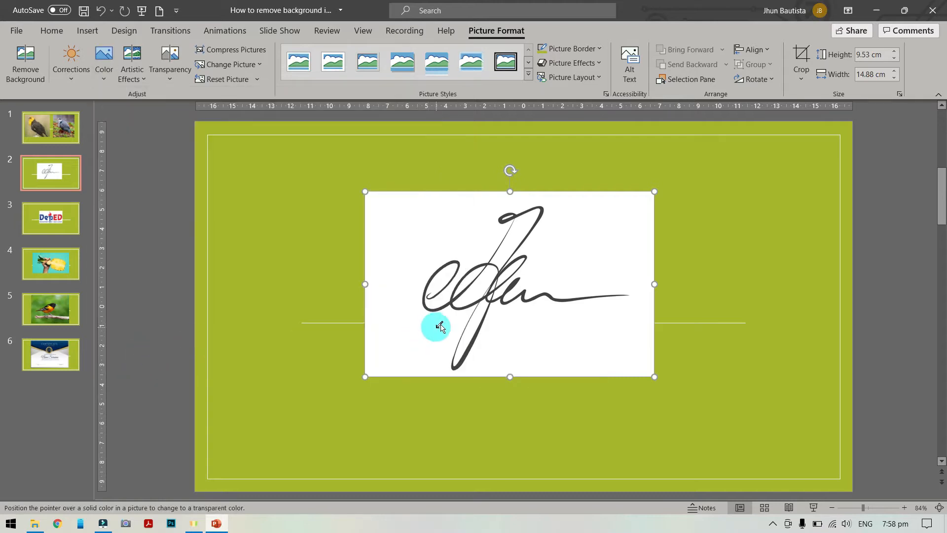
pyautogui.click(590, 332)
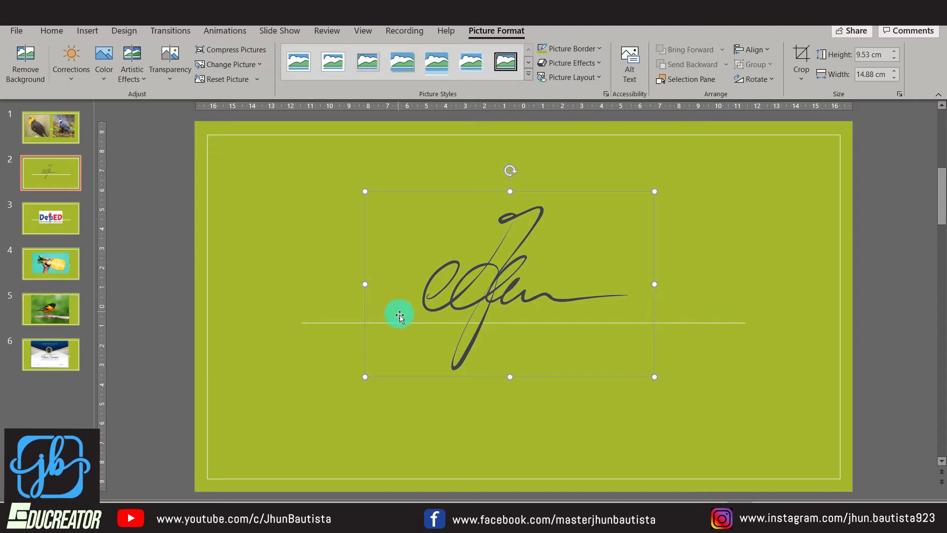
pyautogui.rightClick(501, 286)
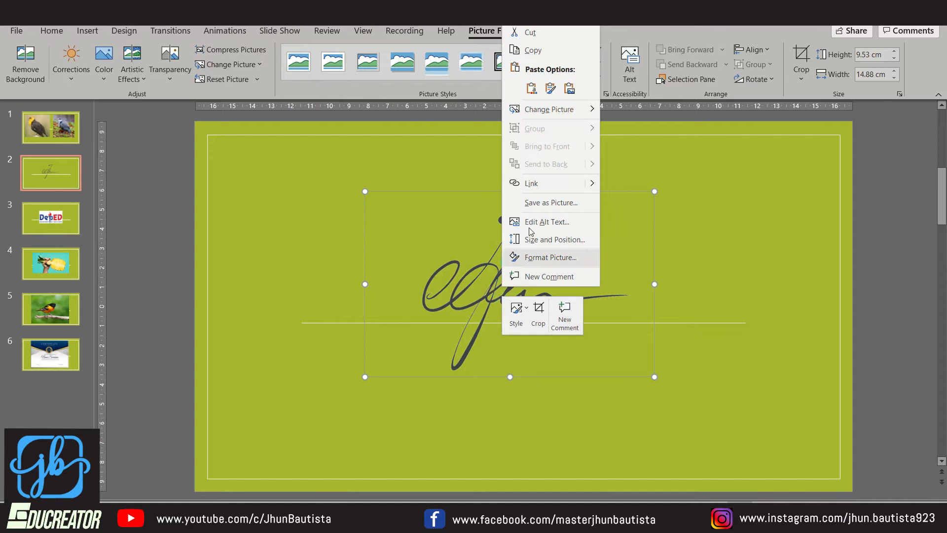
pyautogui.click(556, 49)
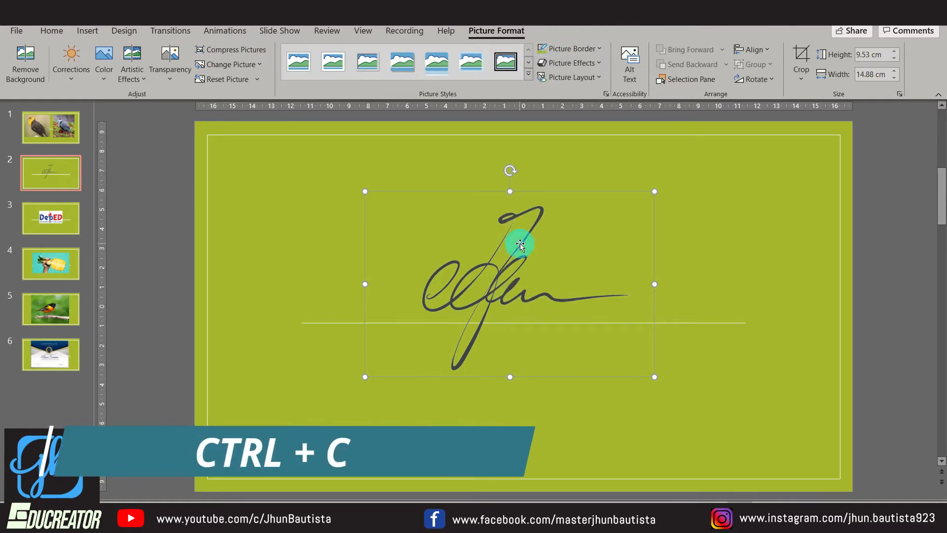
# Step: Paste the signature onto the certificate on slide 6, shrinking it and placing it over the signature line
pyautogui.click(63, 353)
pyautogui.click(163, 364)
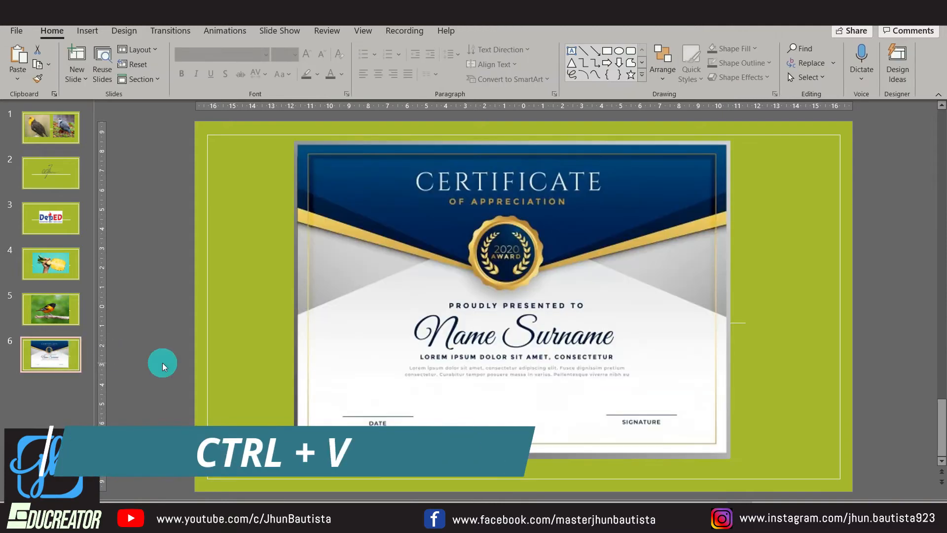
pyautogui.hotkey('ctrl', 'v')
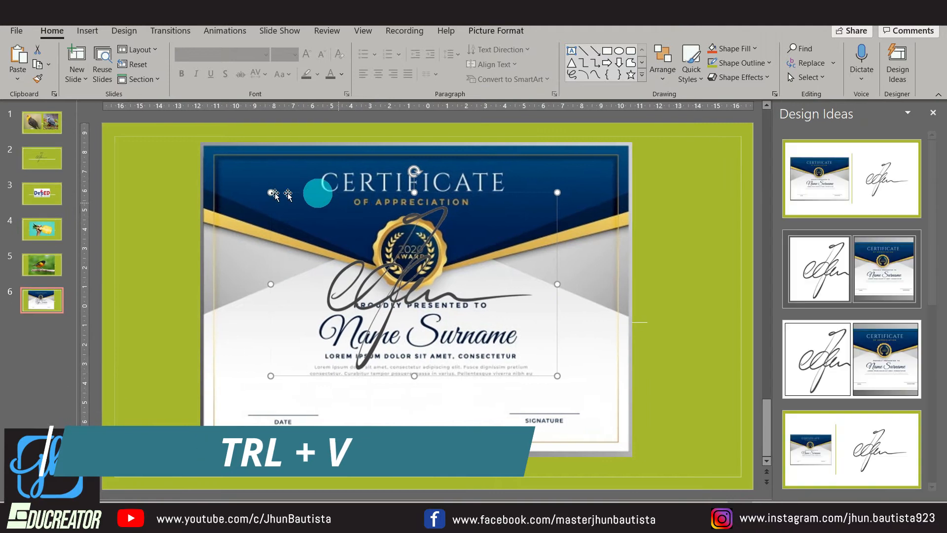
pyautogui.moveTo(271, 192)
pyautogui.mouseDown()
pyautogui.moveTo(459, 344)
pyautogui.moveTo(494, 348)
pyautogui.moveTo(513, 391)
pyautogui.moveTo(536, 404)
pyautogui.moveTo(544, 394)
pyautogui.mouseUp()
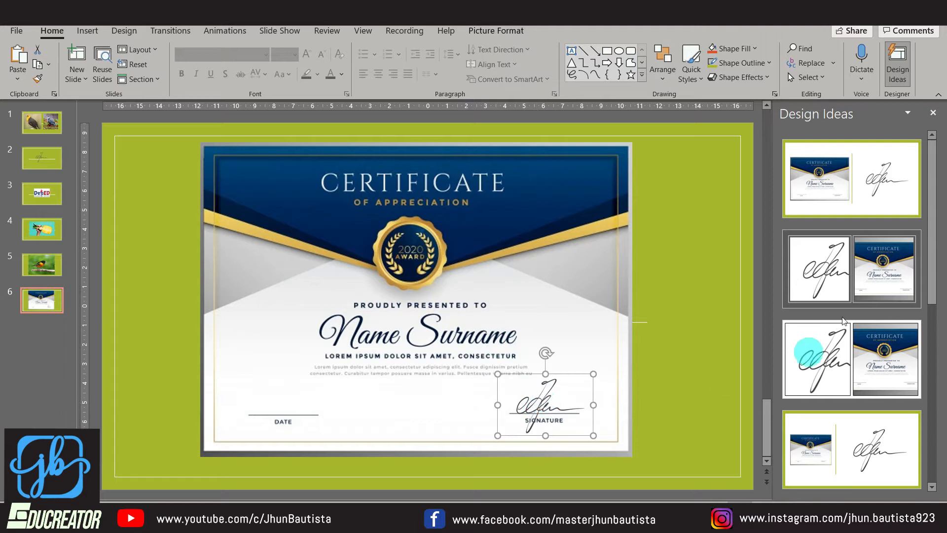
pyautogui.click(934, 113)
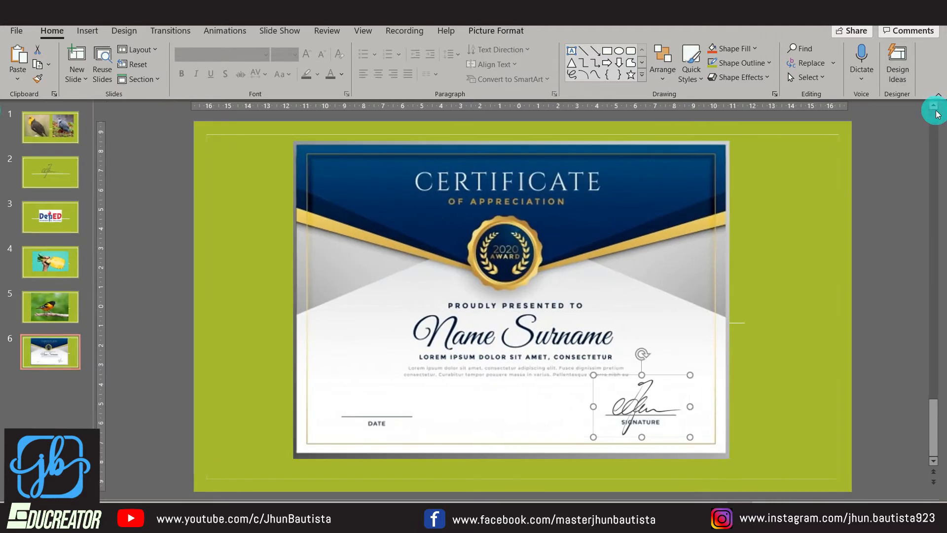
pyautogui.click(534, 412)
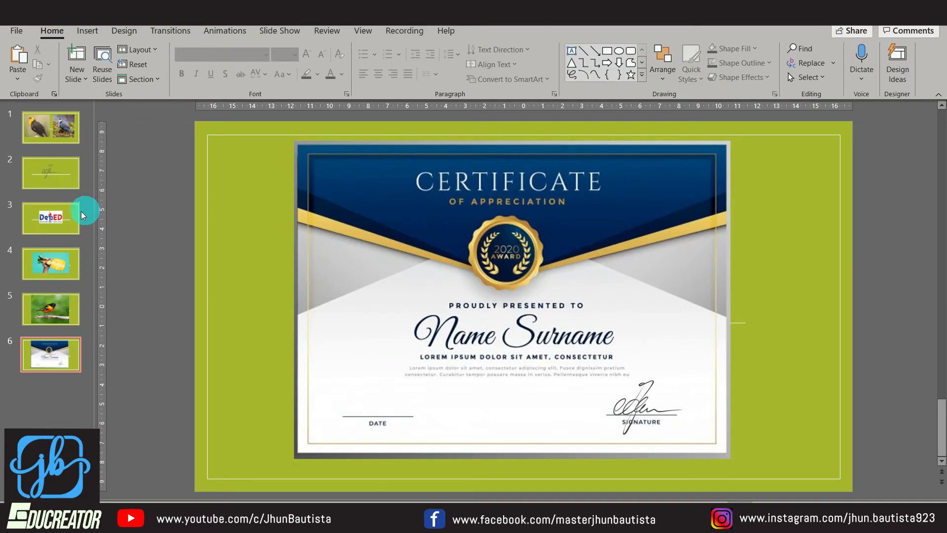
# Step: Make the white background of the DepED logo on slide 3 transparent
pyautogui.click(77, 216)
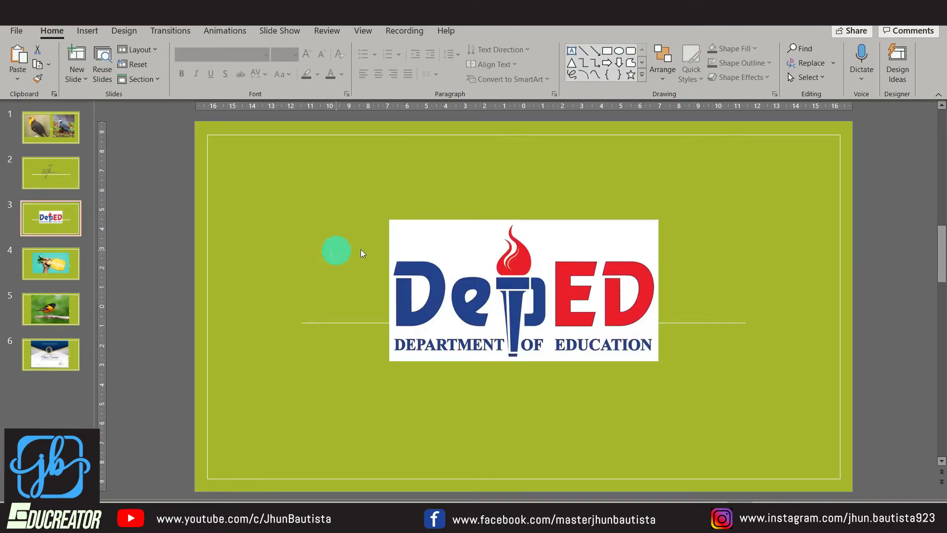
pyautogui.click(458, 256)
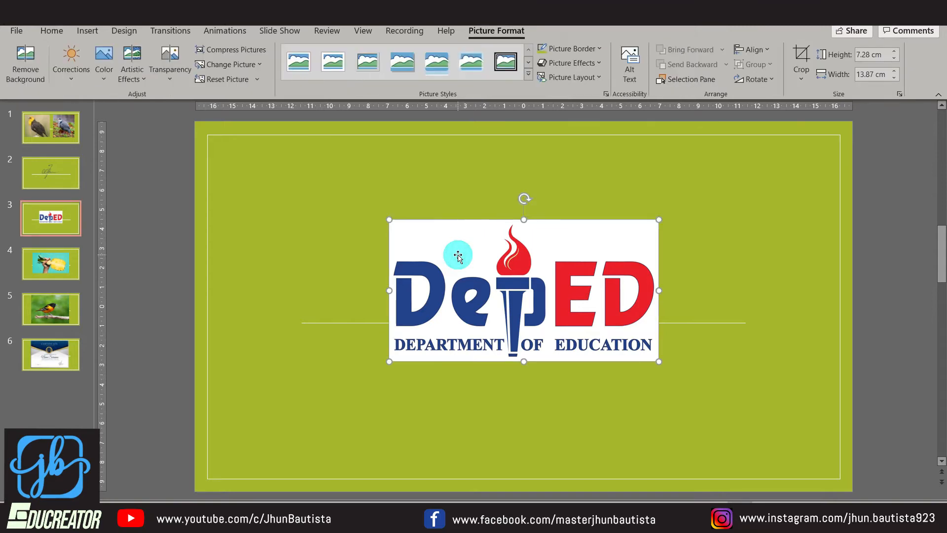
pyautogui.click(104, 67)
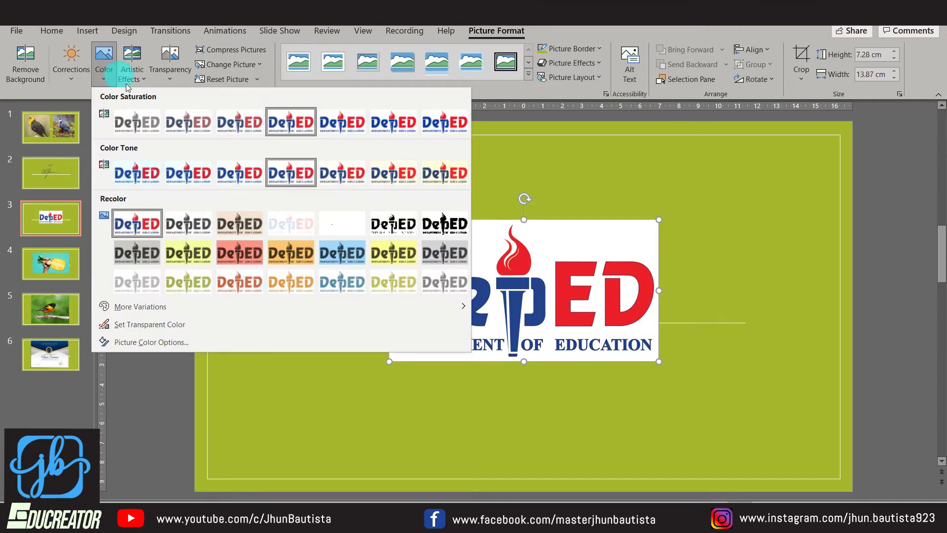
pyautogui.click(143, 325)
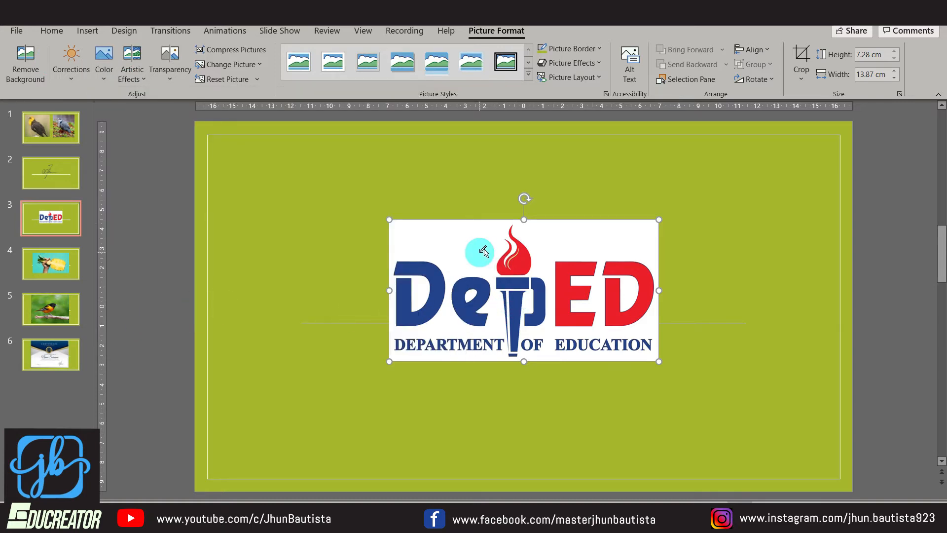
pyautogui.click(625, 232)
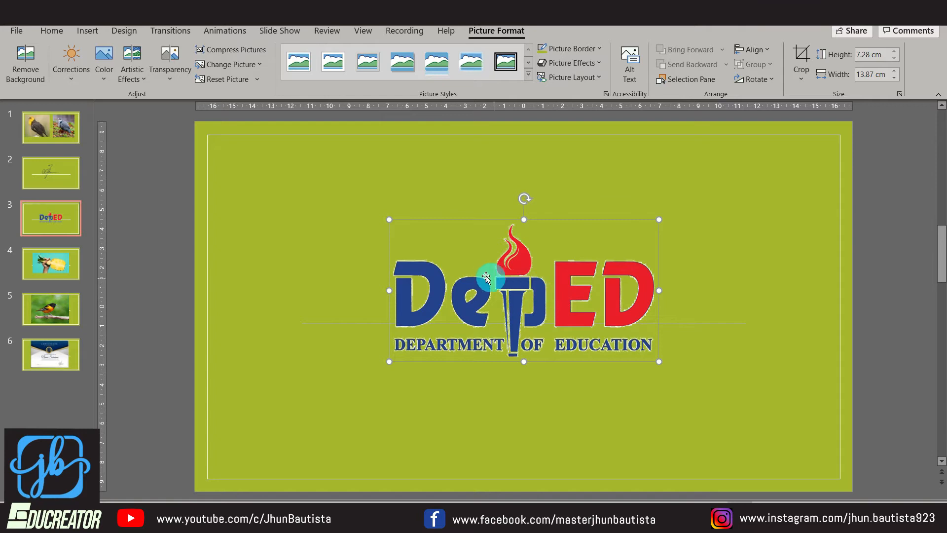
# Step: Save the DepED logo as a Portable Network Graphics picture named "deped logo" in the Pictures folder
pyautogui.rightClick(507, 280)
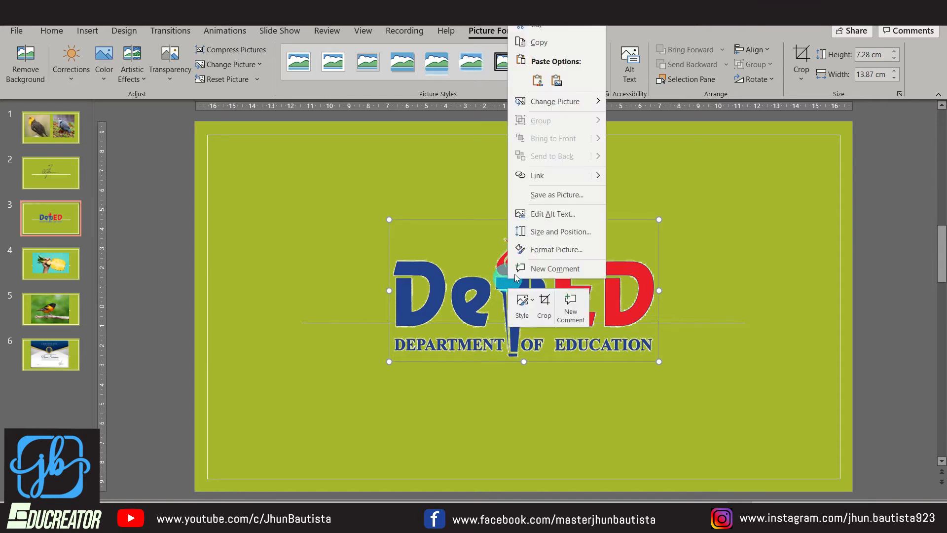
pyautogui.click(564, 200)
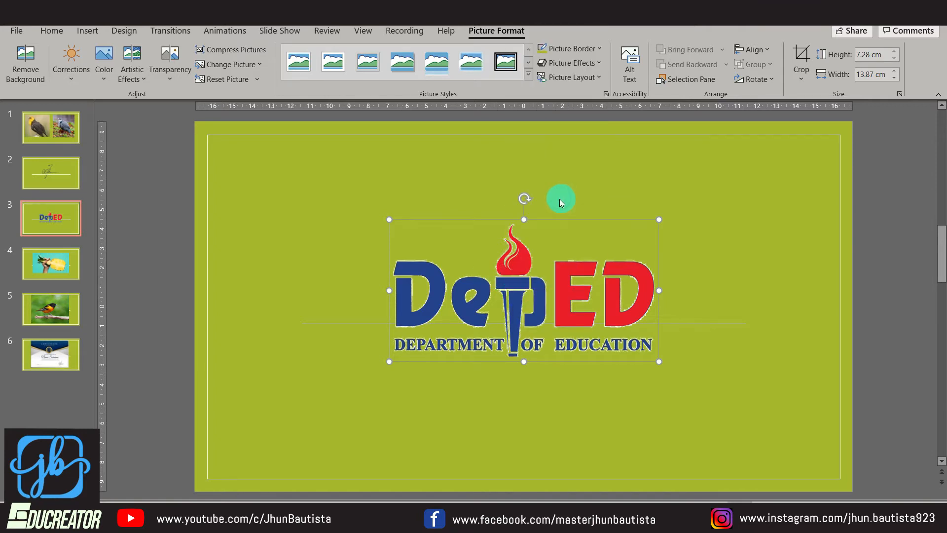
pyautogui.write('deped logo')
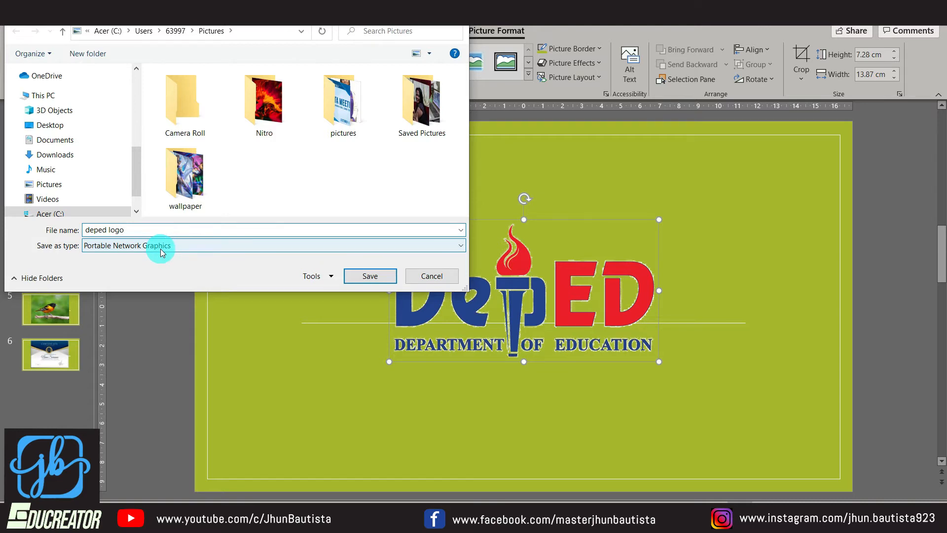
pyautogui.click(72, 183)
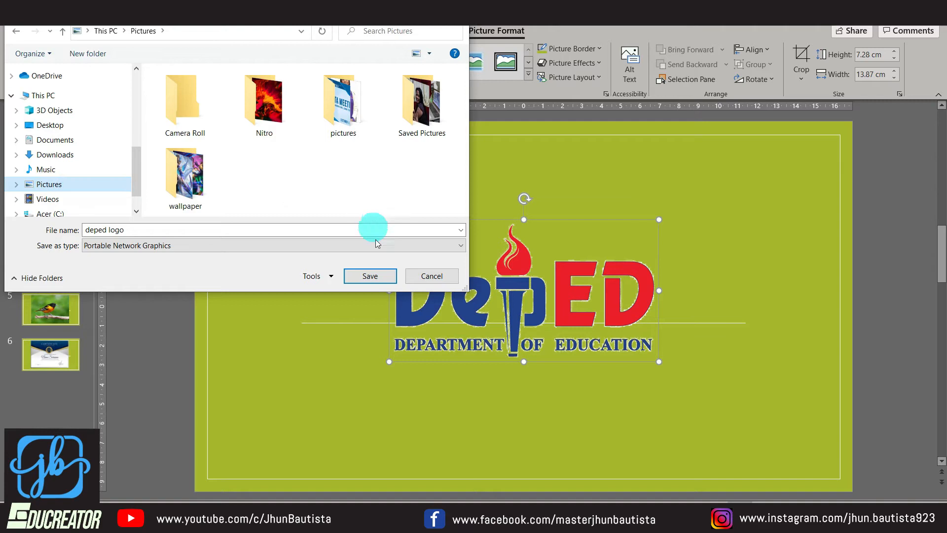
pyautogui.click(369, 276)
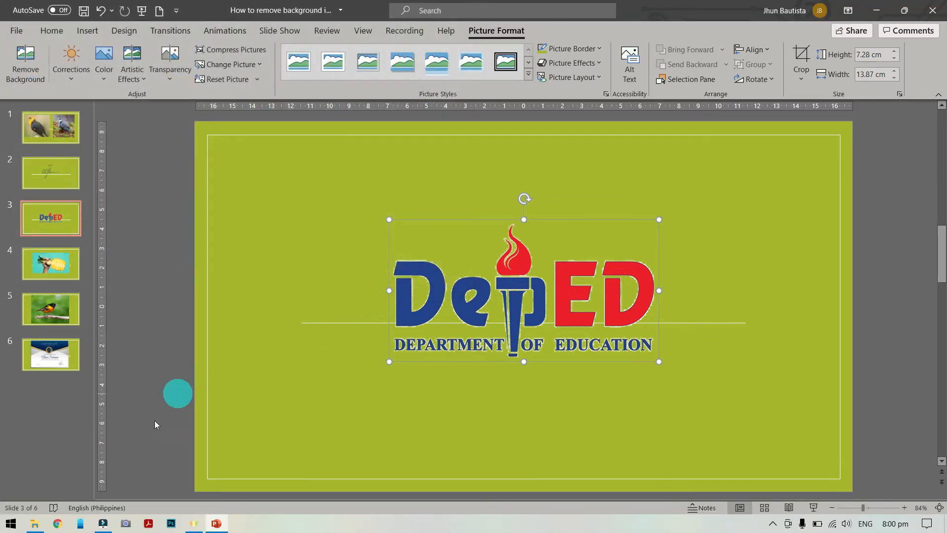
# Step: Switch to File Explorer and check the saved "deped logo" file in the Pictures folder
pyautogui.click(36, 524)
pyautogui.click(48, 198)
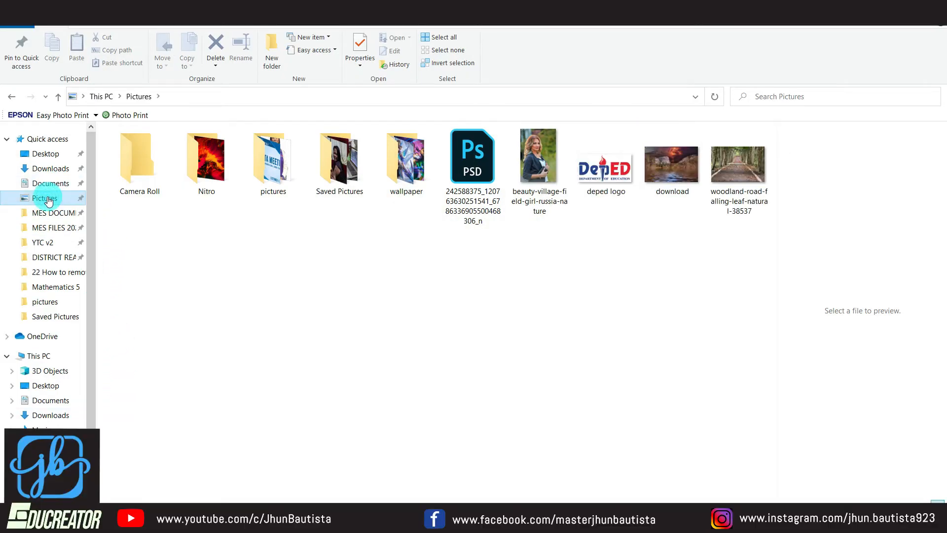
pyautogui.click(607, 167)
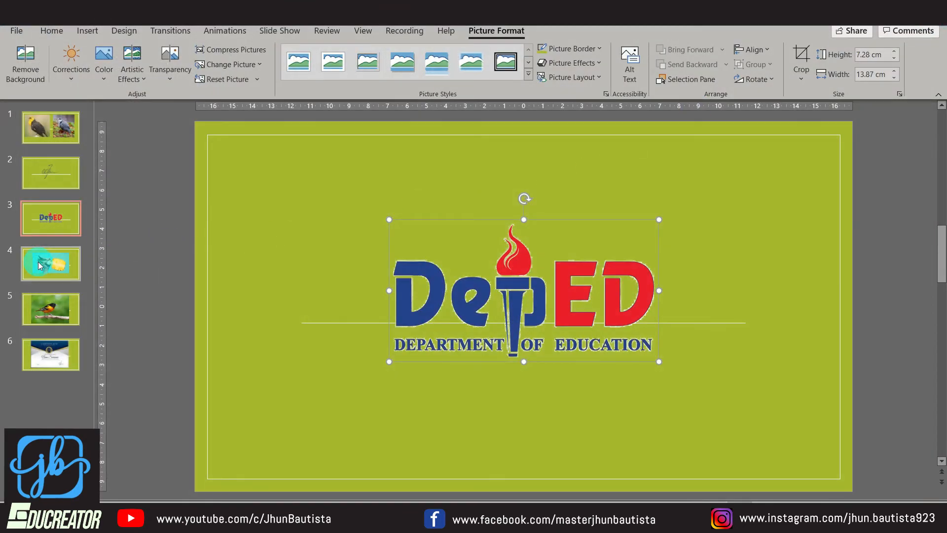
# Step: Try to make the turquoise background of the pineapple picture on slide 4 transparent with Set Transparent Color
pyautogui.click(39, 266)
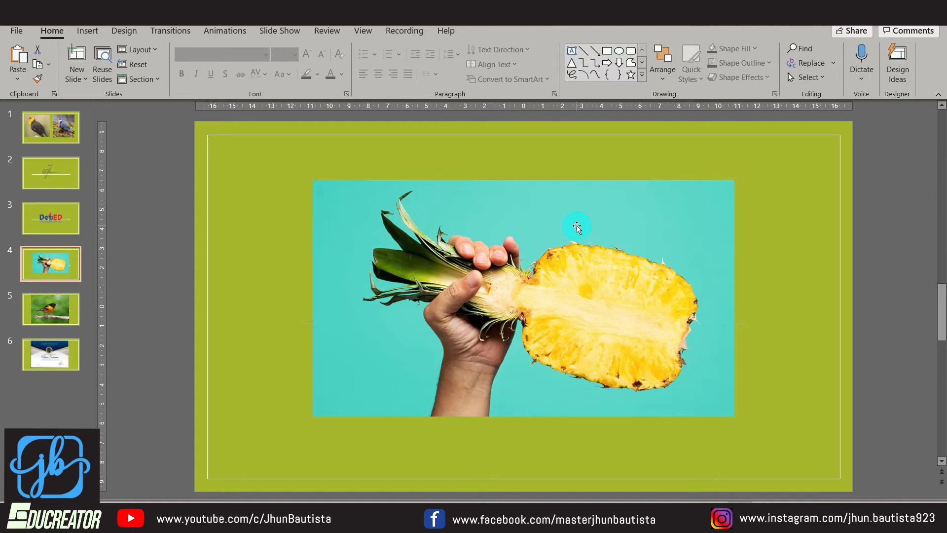
pyautogui.click(577, 227)
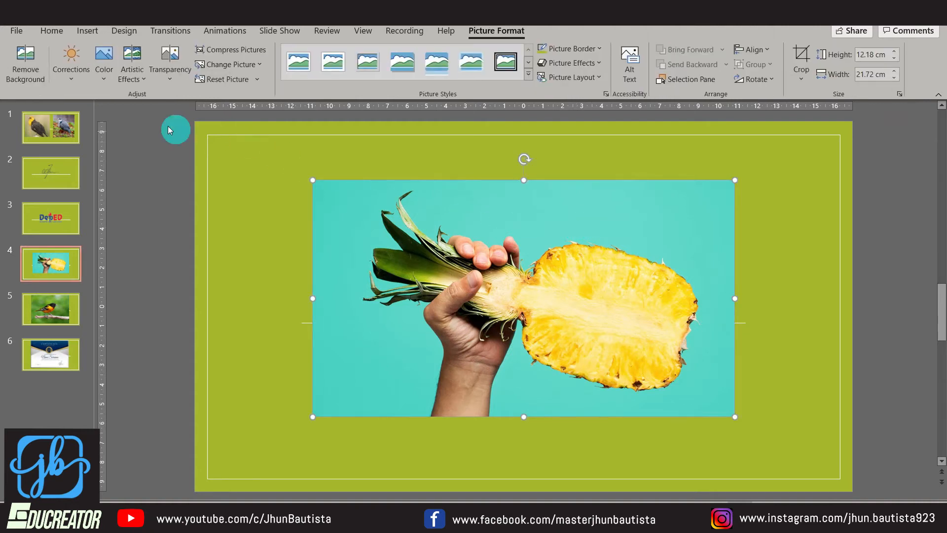
pyautogui.click(104, 72)
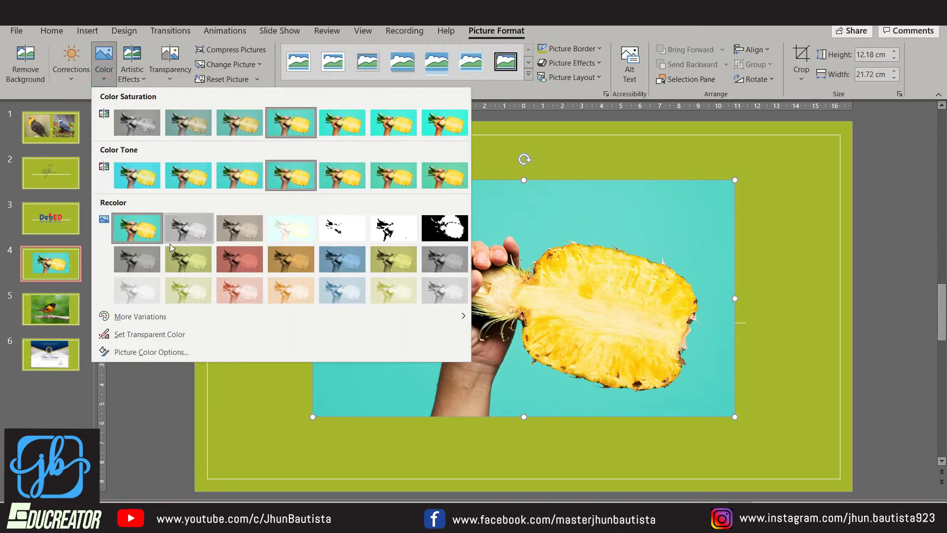
pyautogui.click(170, 334)
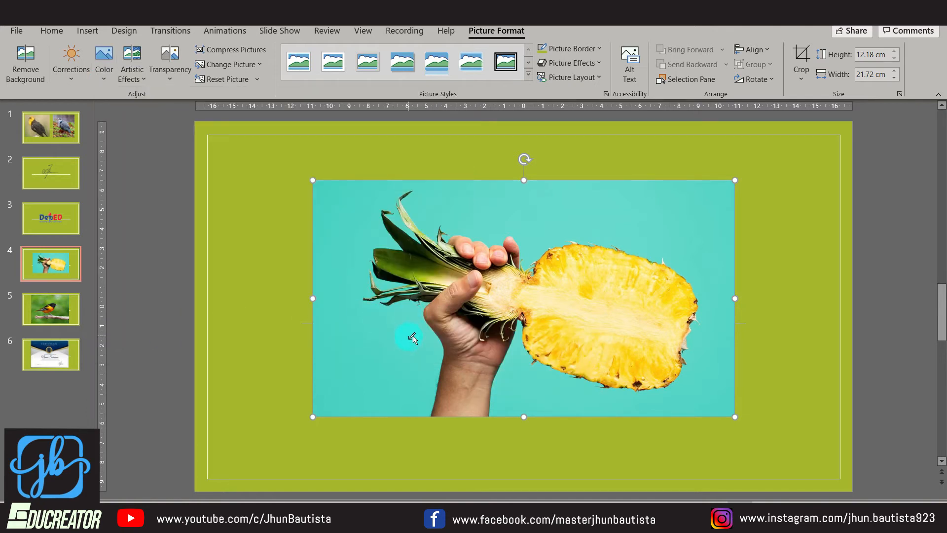
pyautogui.click(403, 352)
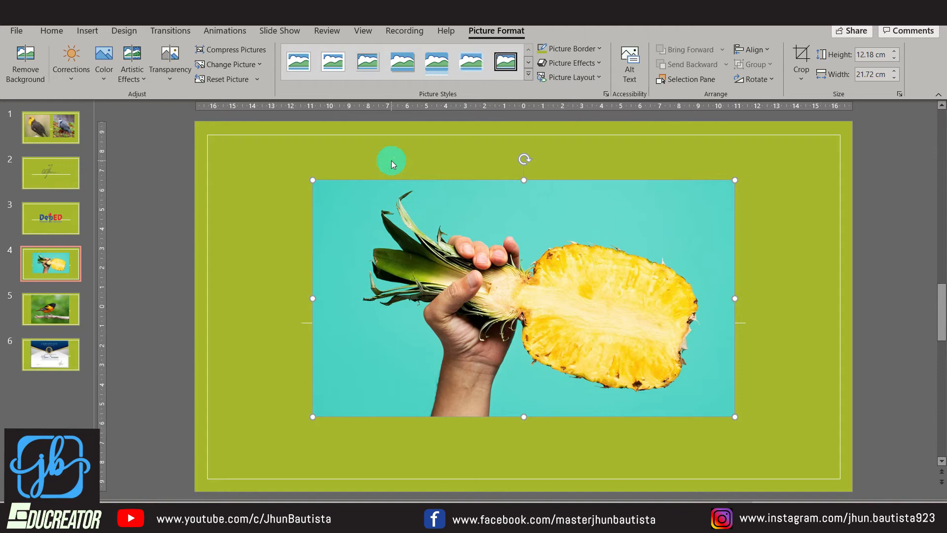
# Step: Apply Remove Background to the pineapple picture, marking the lower forearm and the curled upper leaf tip as areas to keep
pyautogui.click(27, 74)
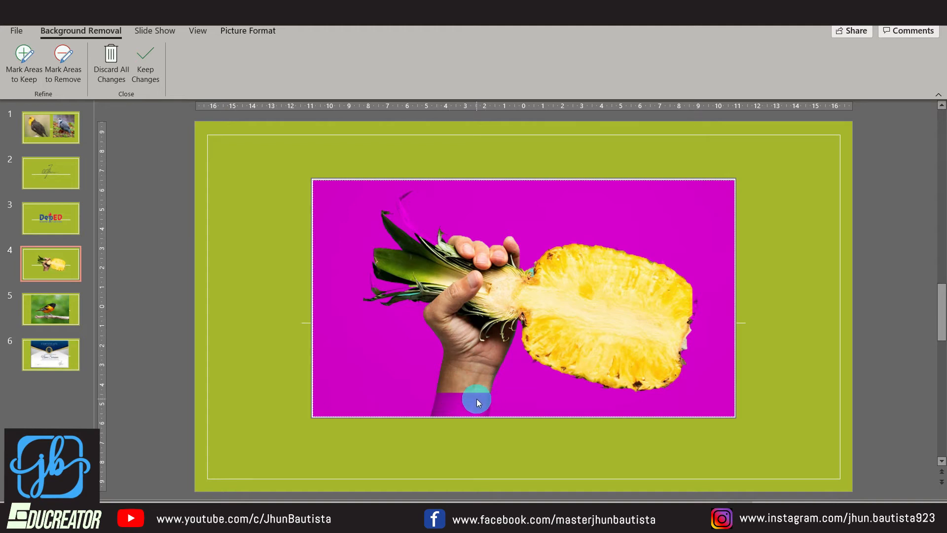
pyautogui.click(21, 77)
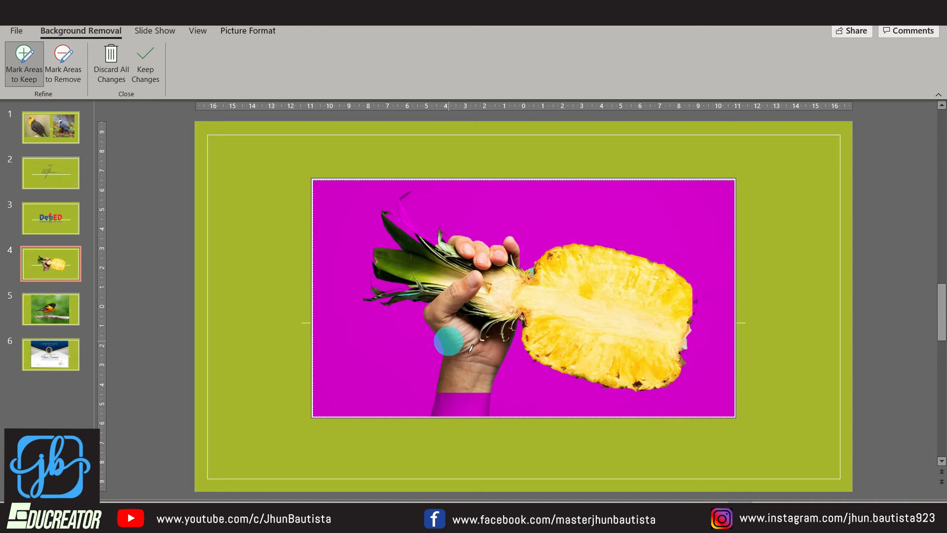
pyautogui.moveTo(450, 409); pyautogui.dragTo(463, 392)
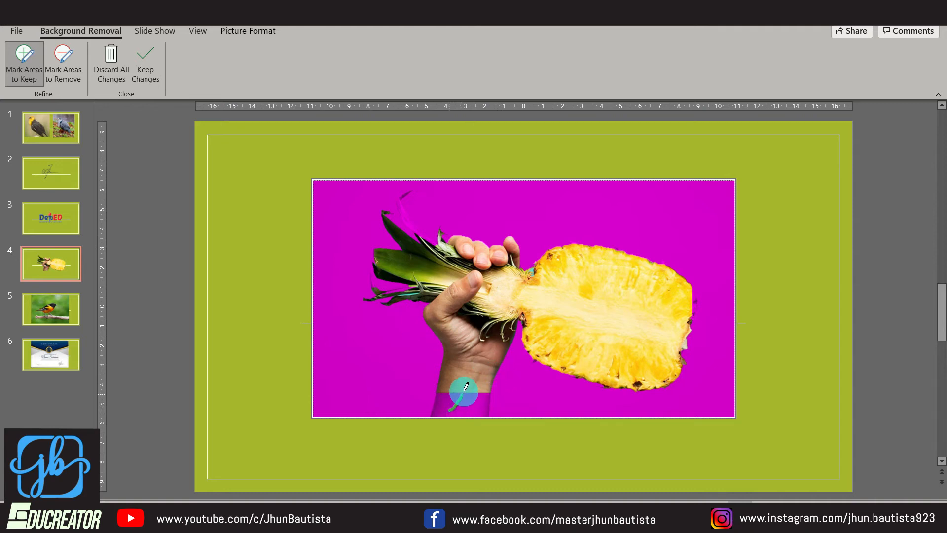
pyautogui.scroll(5, 466, 386)
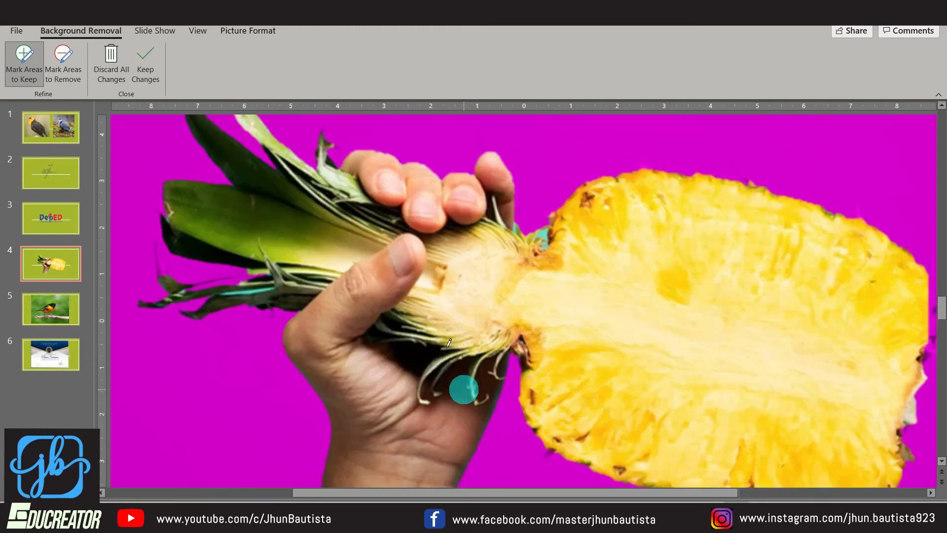
pyautogui.scroll(3, 222, 192)
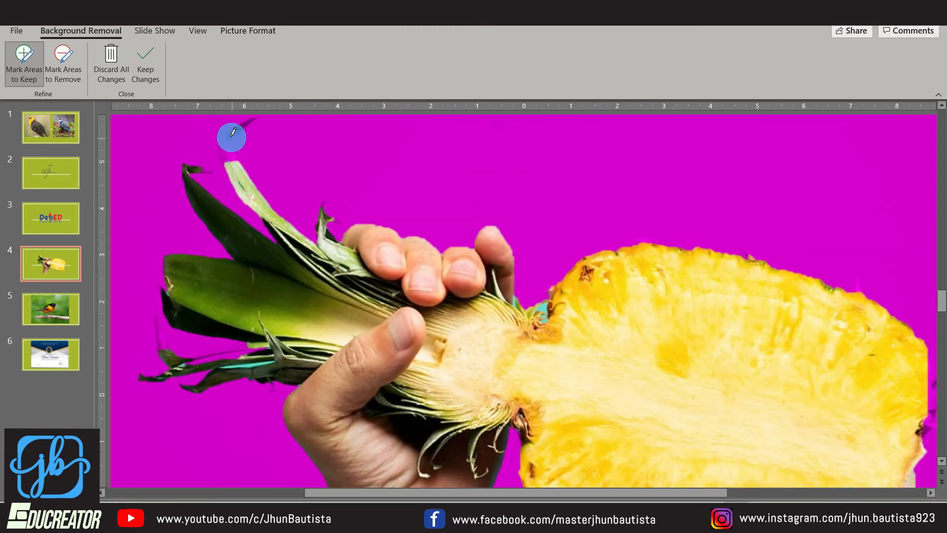
pyautogui.moveTo(232, 133); pyautogui.dragTo(229, 148)
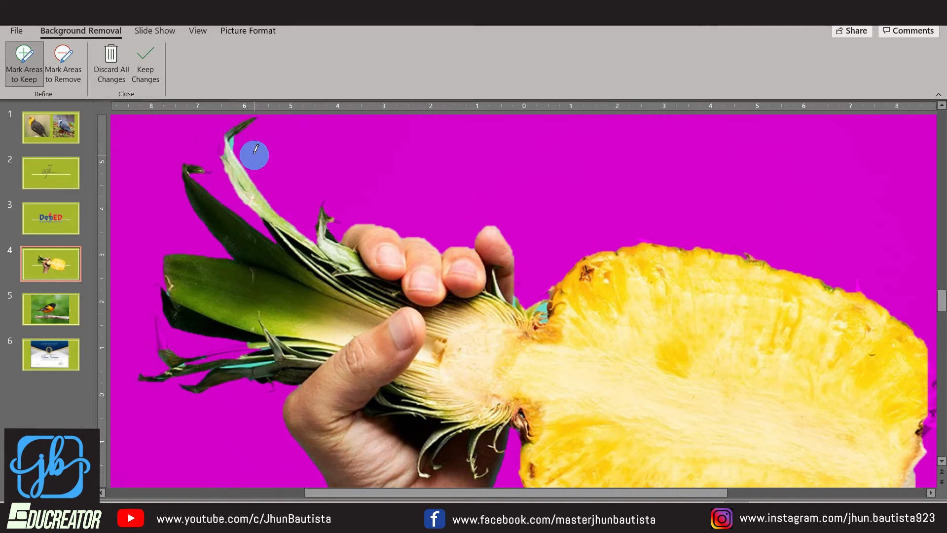
pyautogui.scroll(-2, 383, 259)
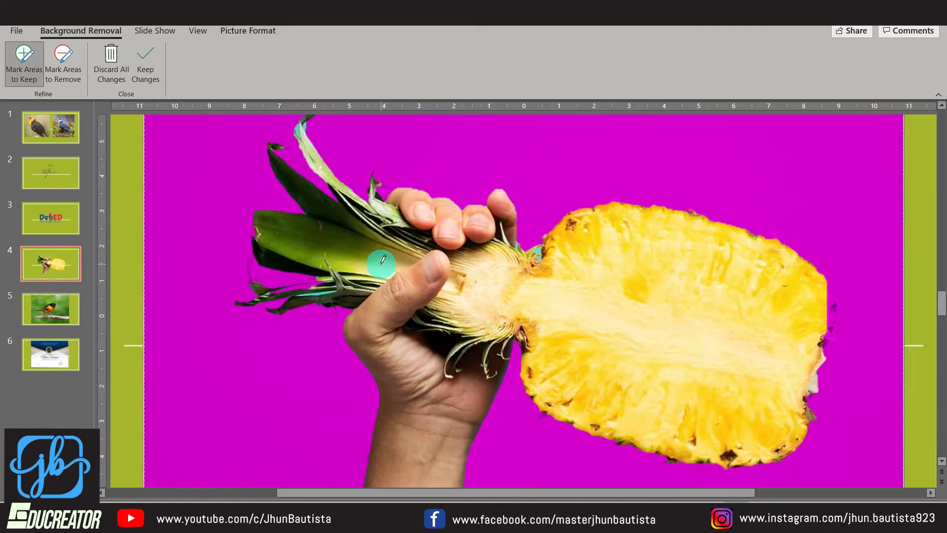
pyautogui.scroll(-2, 383, 259)
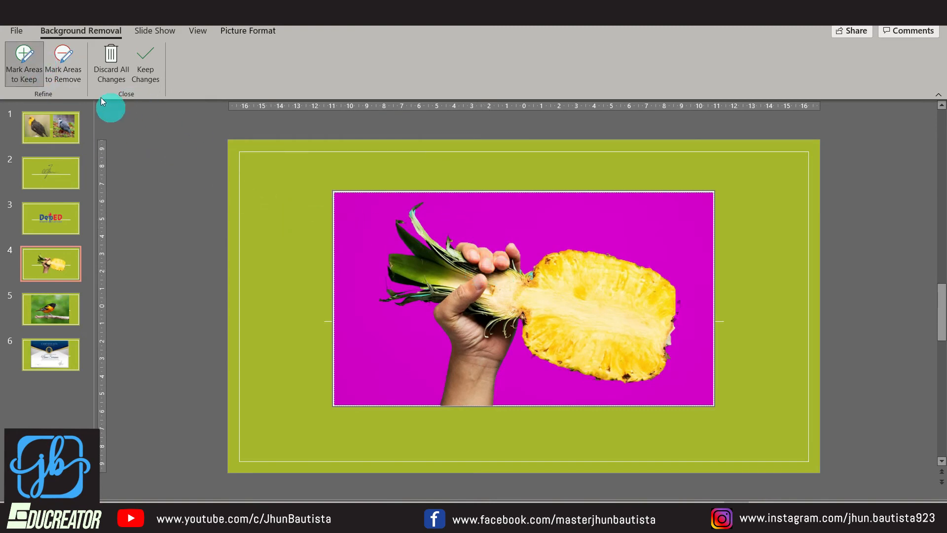
# Step: Inspect the pineapple picture's cutout for areas to remove, and accept the background removal
pyautogui.click(63, 62)
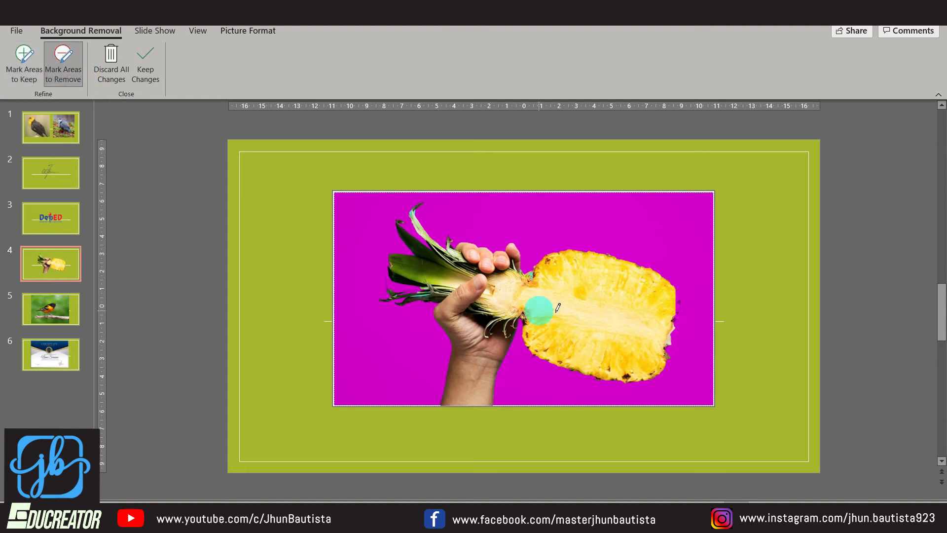
pyautogui.keyDown('ctrl'); pyautogui.scroll(10, 548, 302); pyautogui.keyUp('ctrl')
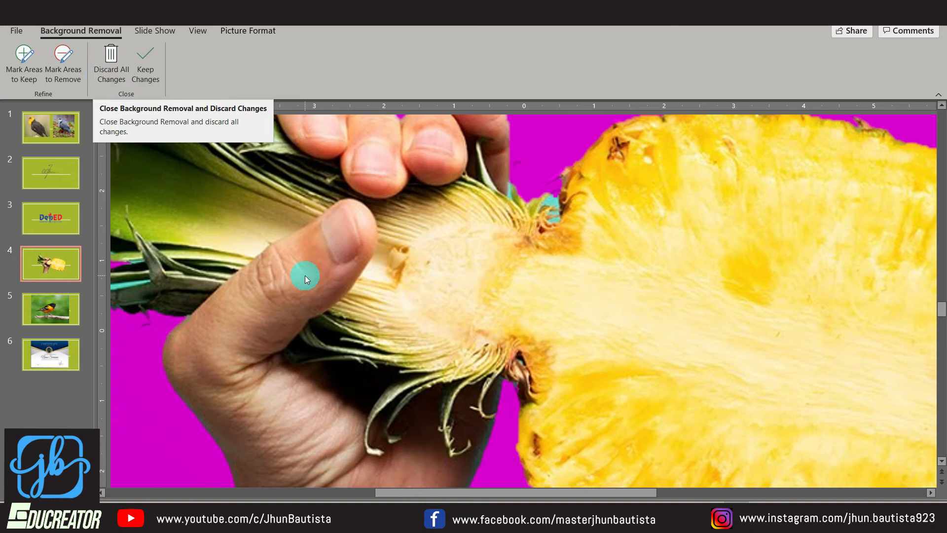
pyautogui.scroll(-5, 305, 275)
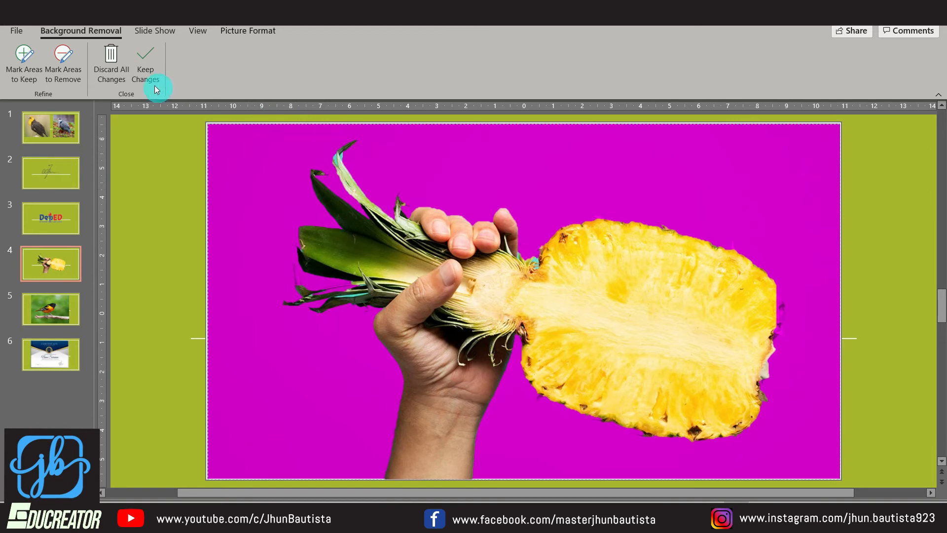
pyautogui.click(145, 63)
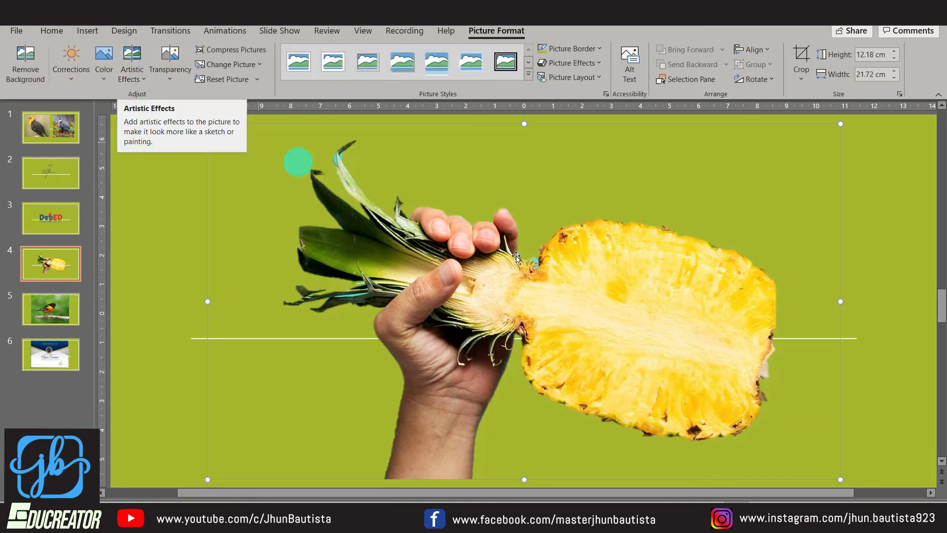
pyautogui.scroll(-2, 678, 326)
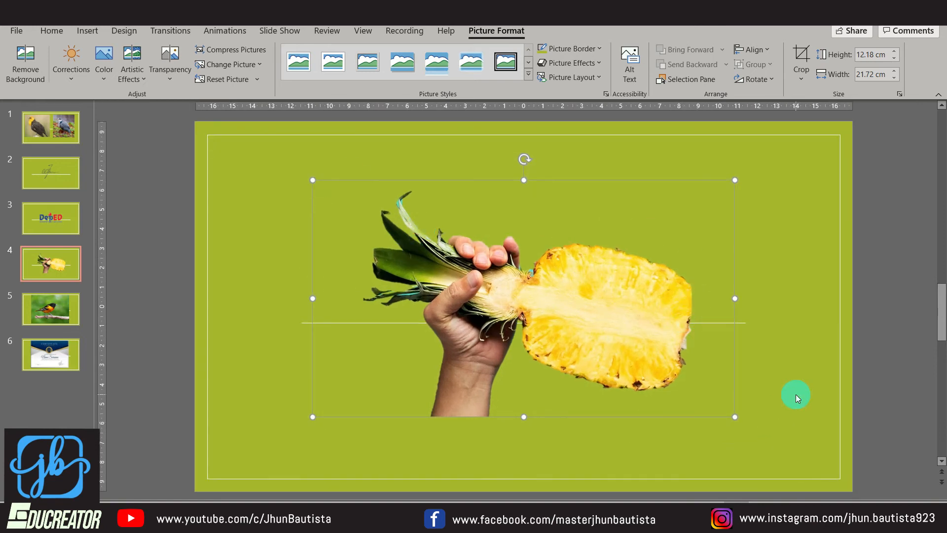
# Step: Apply Remove Background to the bird picture on slide 5 and mark the cut-off end of the branch as an area to keep
pyautogui.click(42, 316)
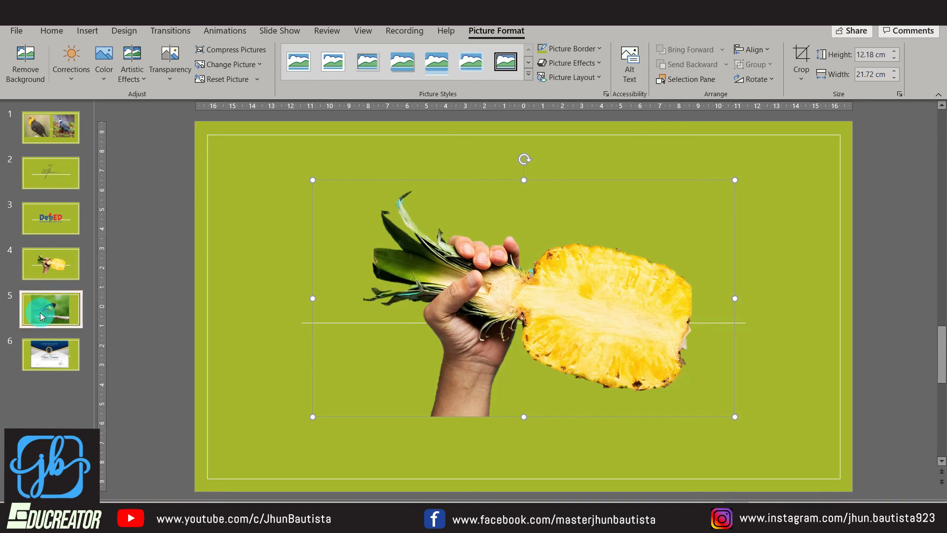
pyautogui.click(656, 312)
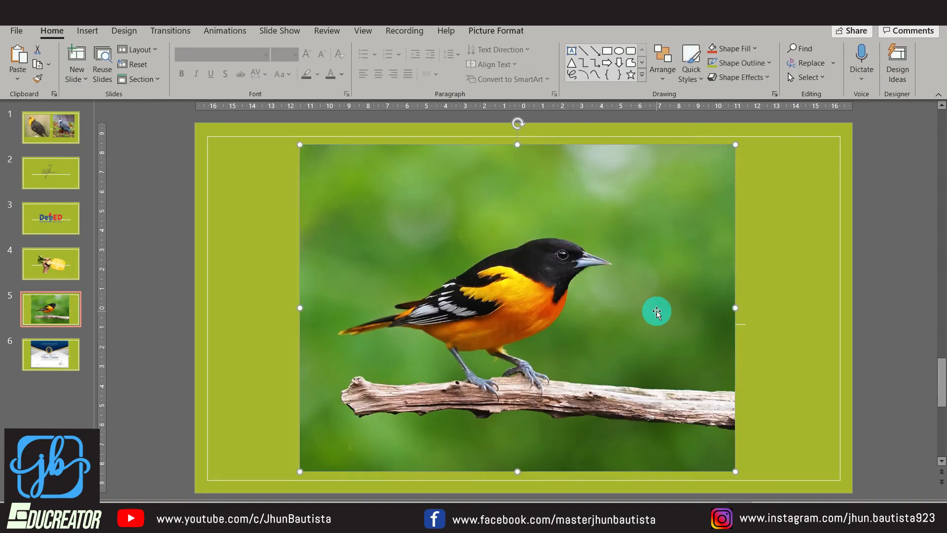
pyautogui.doubleClick(682, 271)
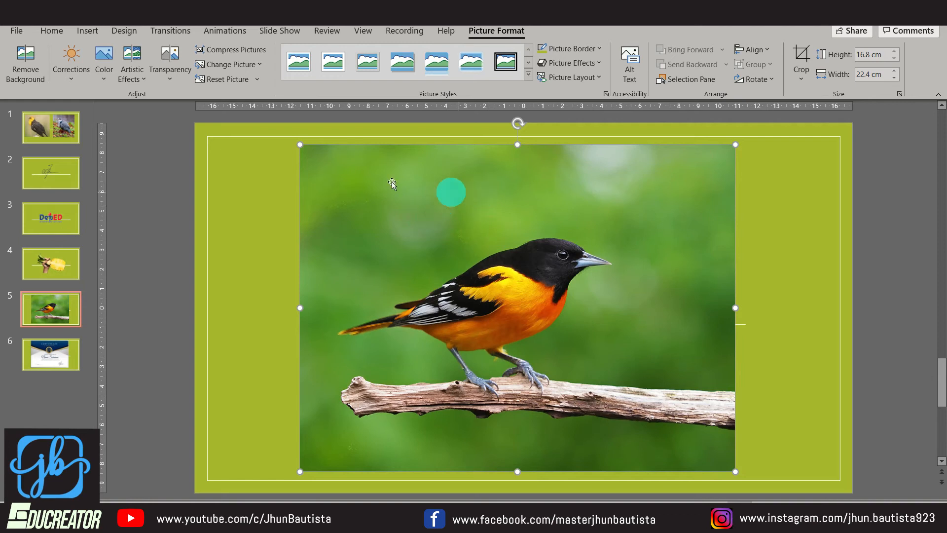
pyautogui.click(26, 61)
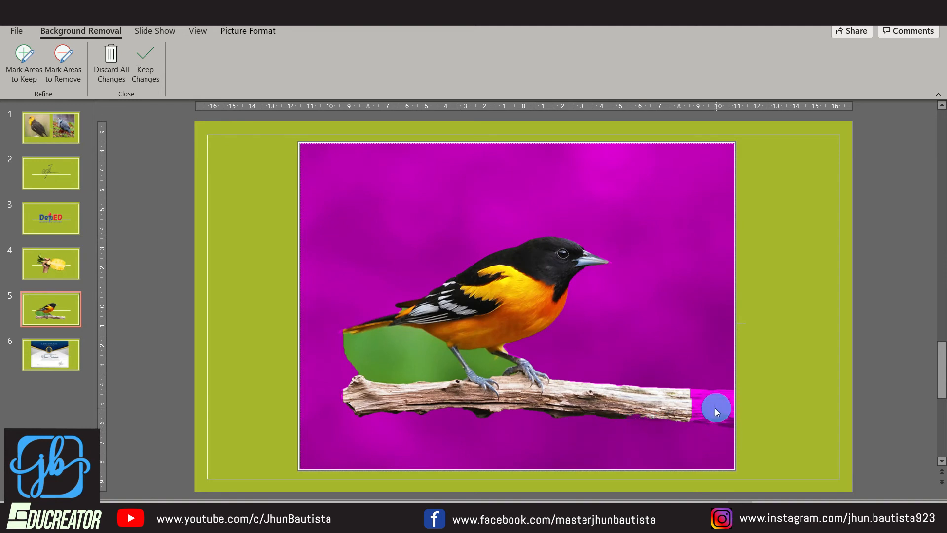
pyautogui.click(21, 72)
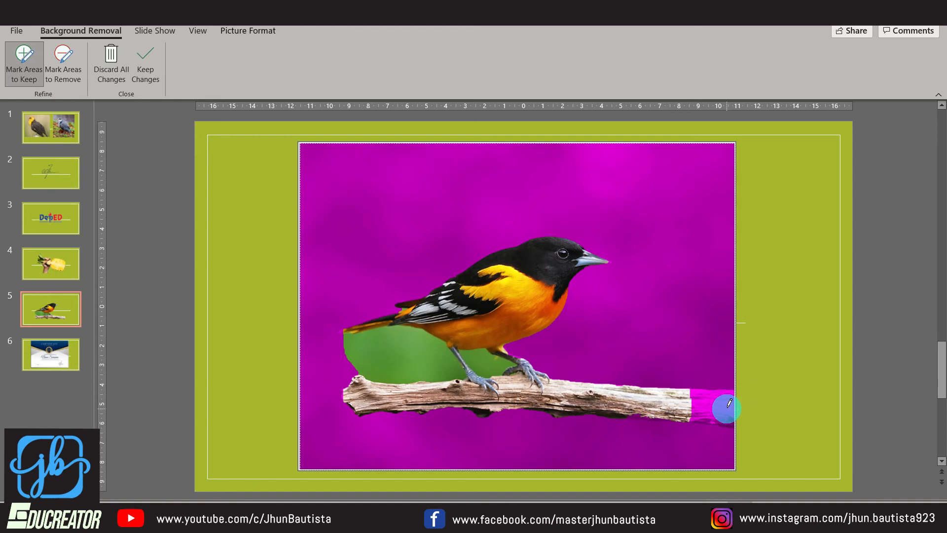
pyautogui.moveTo(729, 401); pyautogui.dragTo(689, 400)
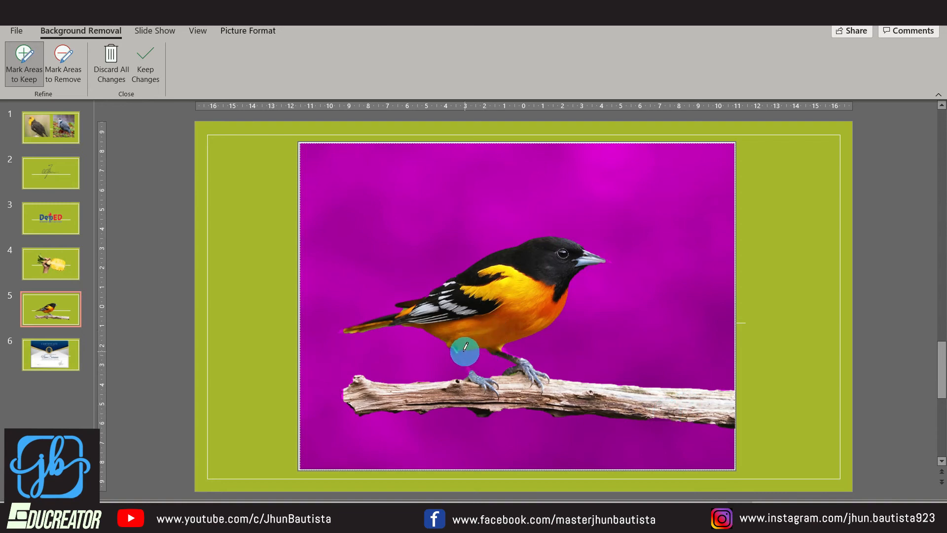
# Step: Mark the bird's missing leg, down to the foot on the branch, as an area to keep and accept the background removal
pyautogui.moveTo(464, 353)
pyautogui.mouseDown()
pyautogui.moveTo(466, 368)
pyautogui.moveTo(468, 352)
pyautogui.mouseUp()
pyautogui.scroll(3, 468, 353)
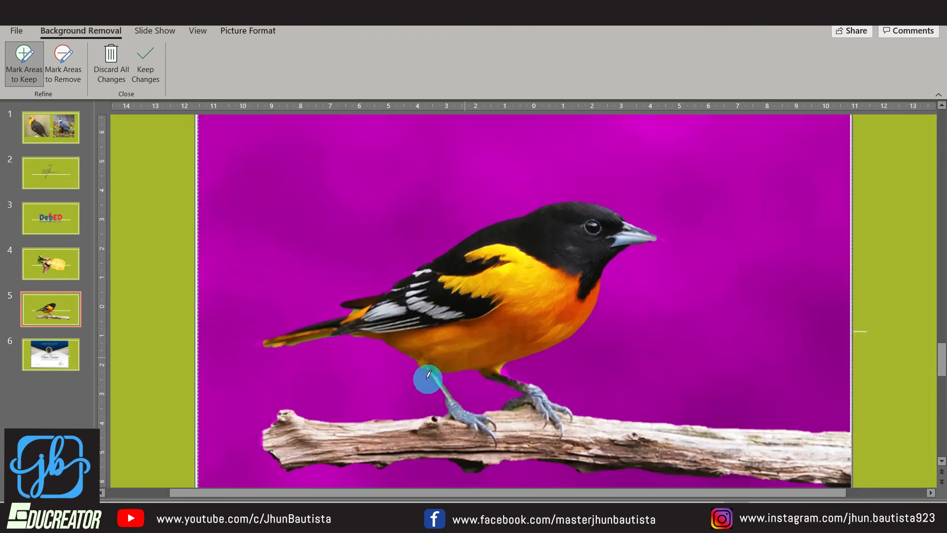
pyautogui.moveTo(437, 375); pyautogui.dragTo(468, 411)
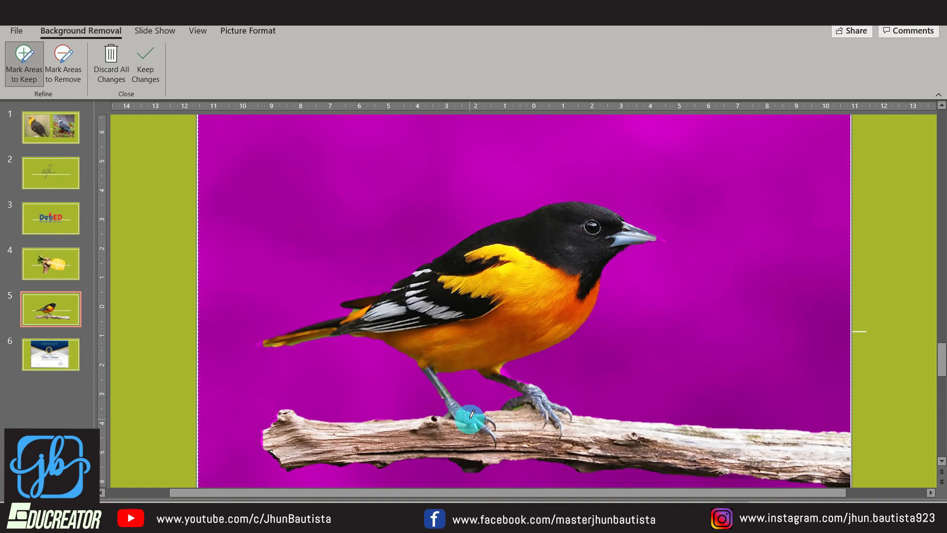
pyautogui.scroll(-2, 503, 424)
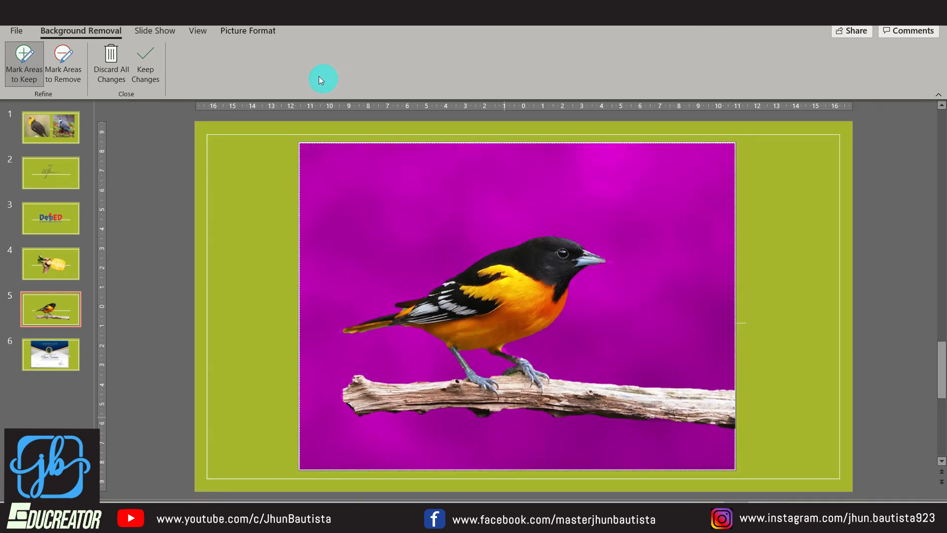
pyautogui.click(145, 64)
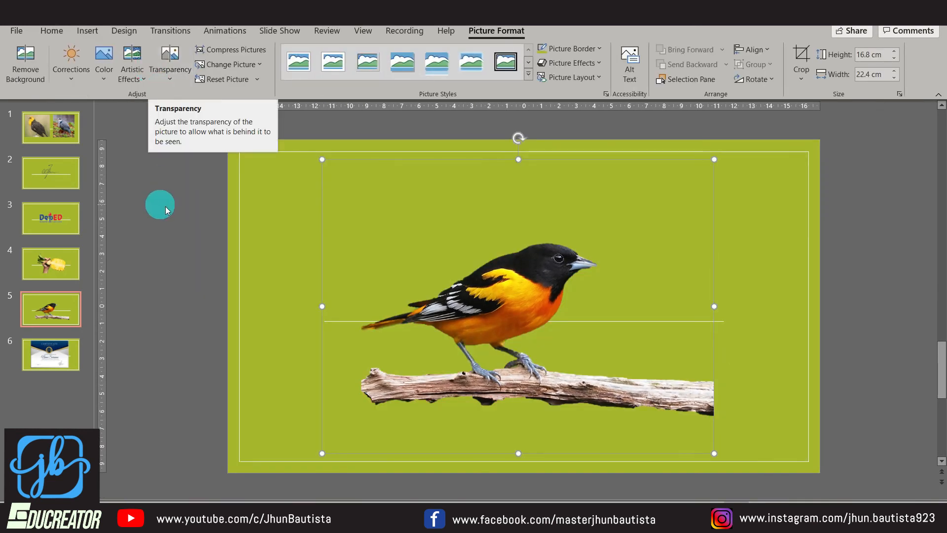
# Step: Save the bird cutout as a Portable Network Graphics picture named "bird" in the Pictures folder
pyautogui.rightClick(516, 308)
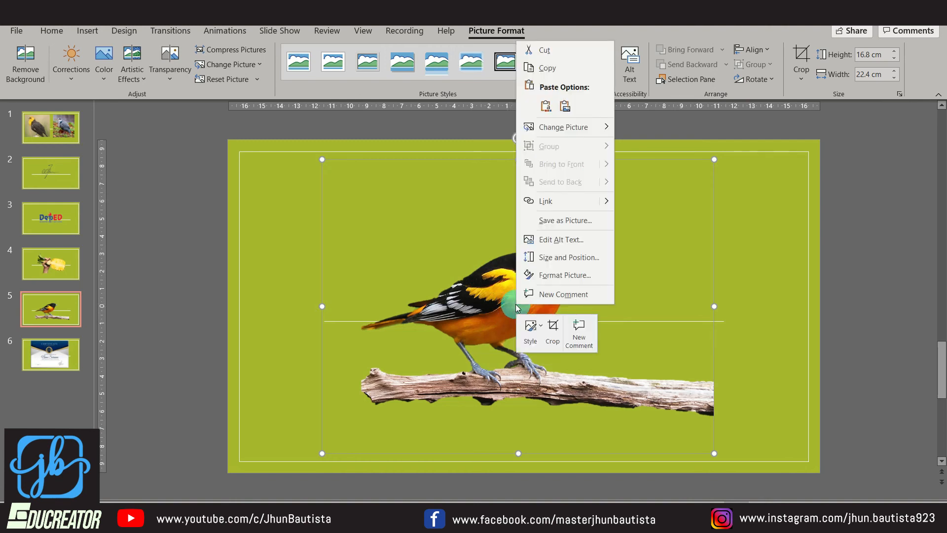
pyautogui.click(572, 226)
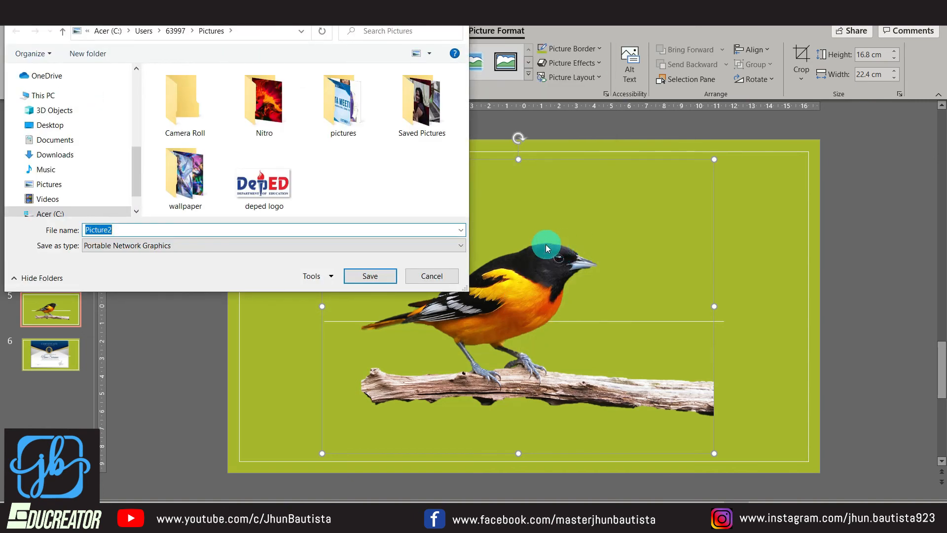
pyautogui.write('bird')
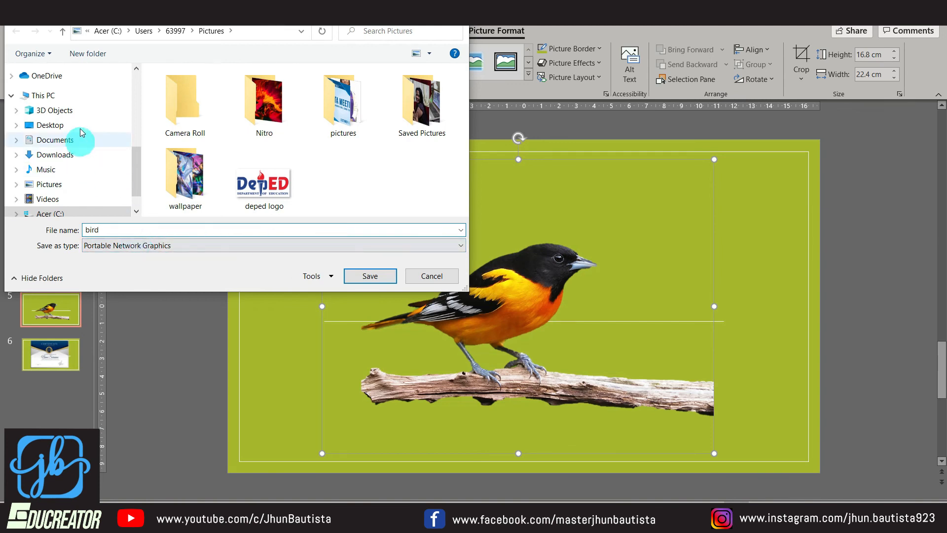
pyautogui.click(71, 186)
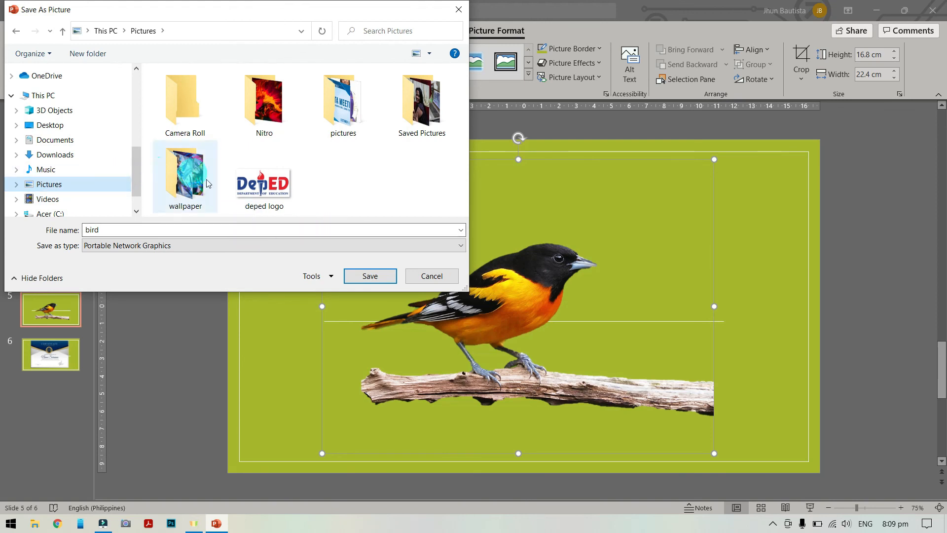
pyautogui.click(376, 280)
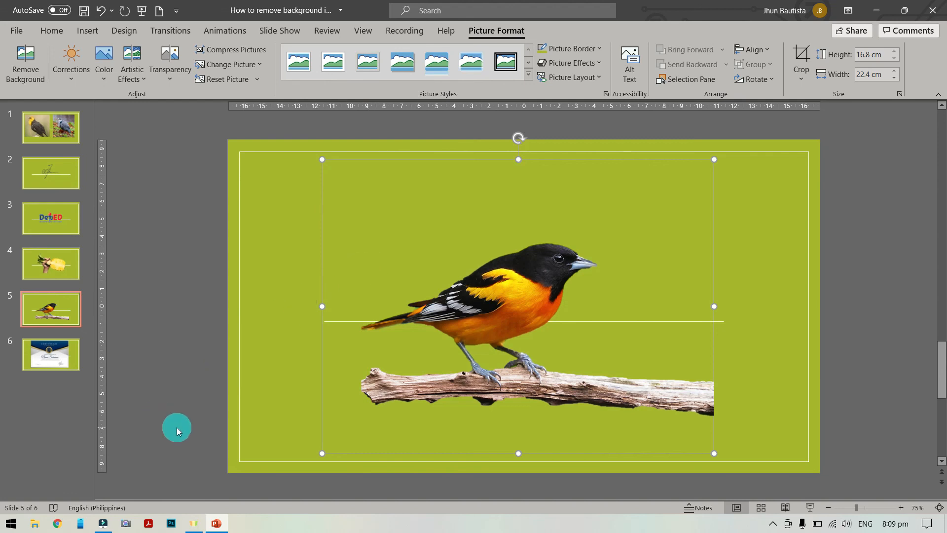
# Step: Switch to File Explorer and check the saved "bird" file in the Pictures folder with an enlarged preview
pyautogui.click(34, 524)
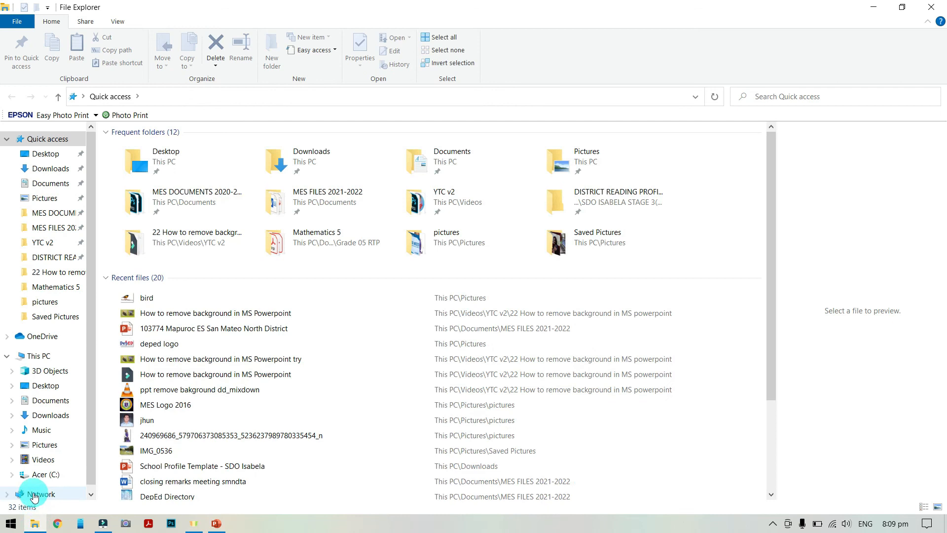
pyautogui.click(45, 444)
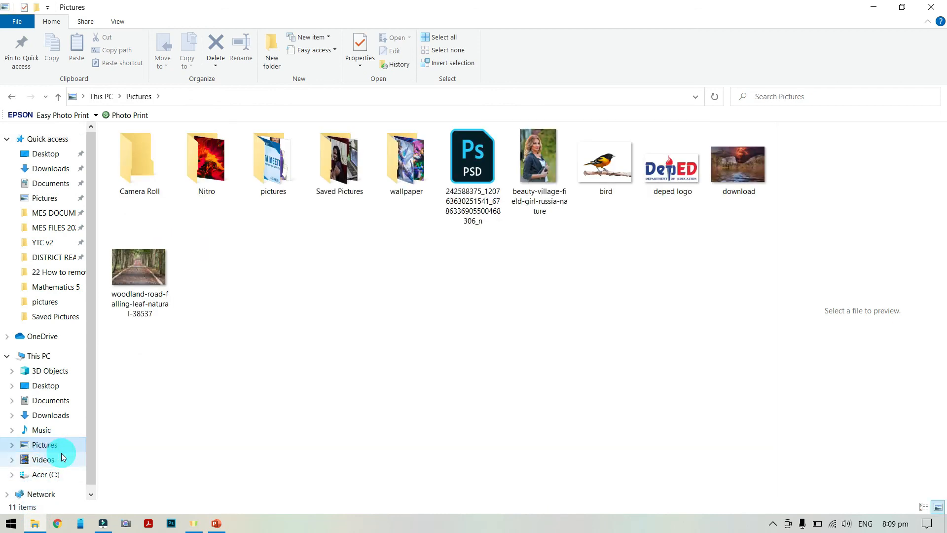
pyautogui.click(622, 161)
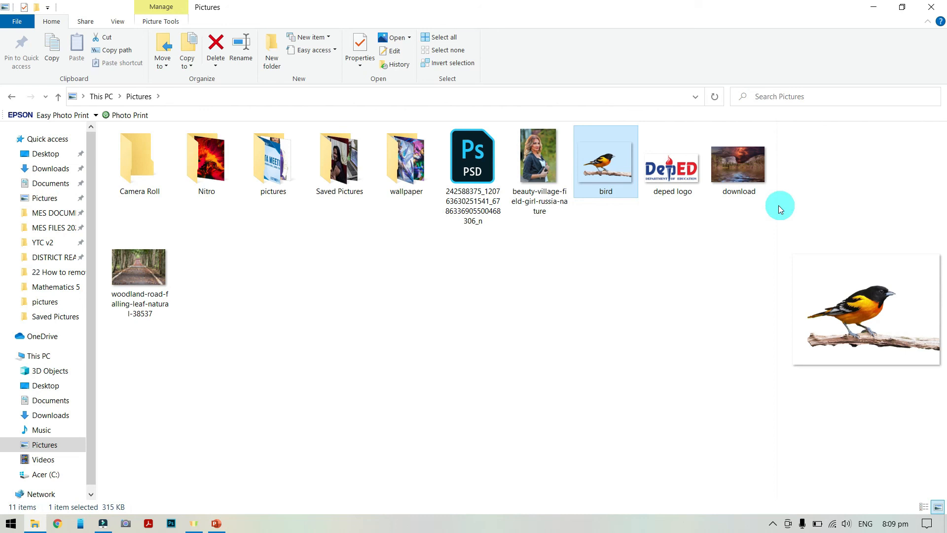
pyautogui.moveTo(777, 205); pyautogui.dragTo(453, 257)
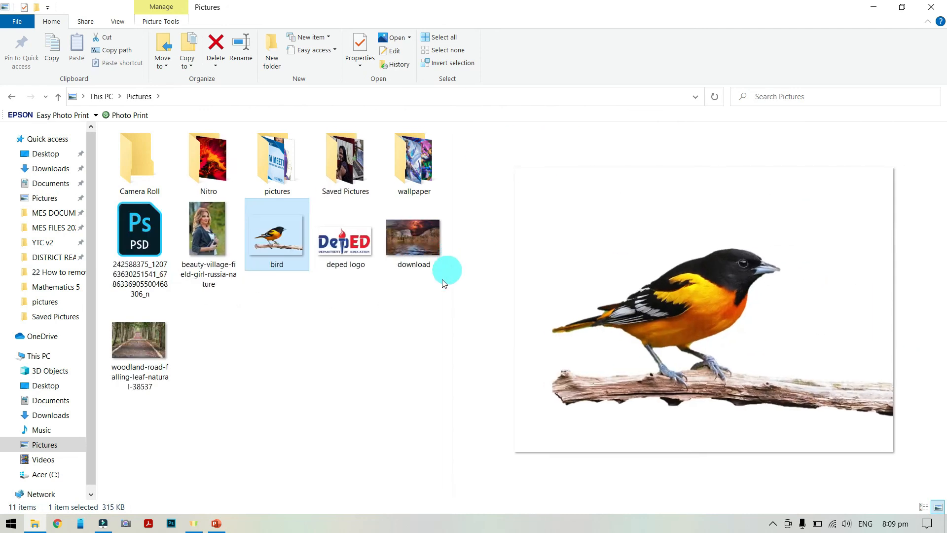